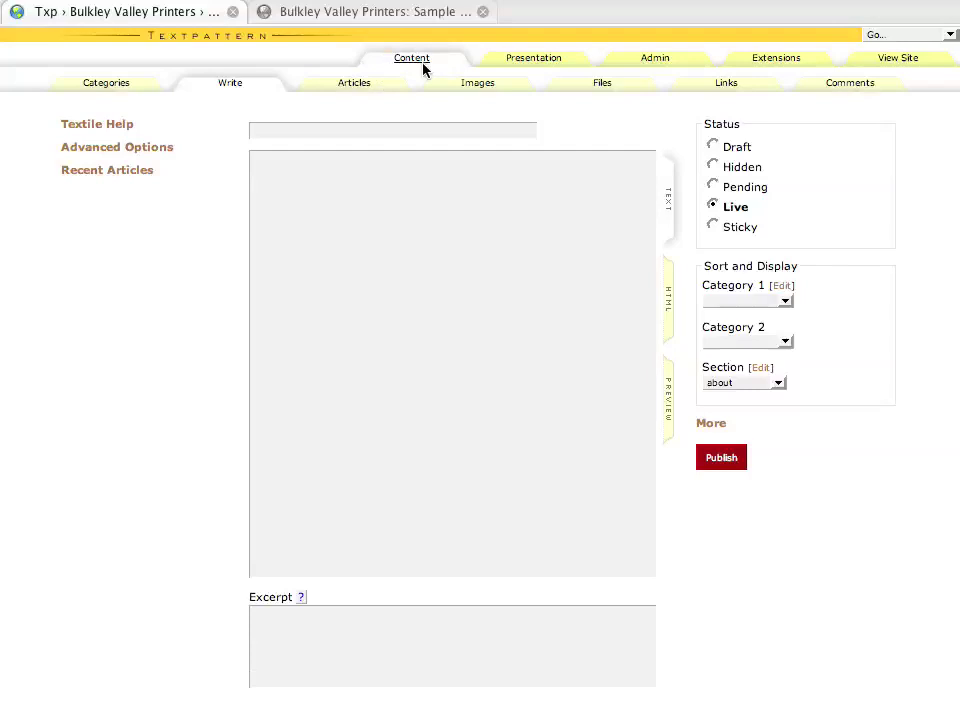
- Go to the Images section and browse homepage-samplepic.jpg, mc-image1 and divider.gif
{"action": "left_click", "coordinate": [474, 88]}
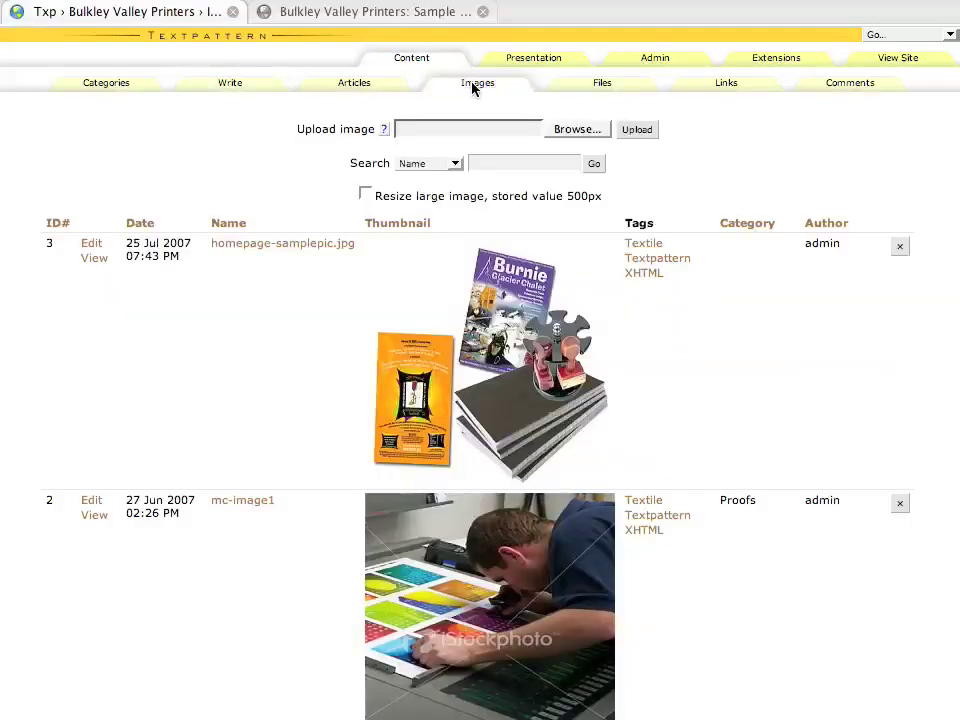
{"action": "scroll", "coordinate": [500, 365], "scroll_direction": "down", "scroll_amount": 2}
{"action": "scroll", "coordinate": [500, 365], "scroll_direction": "down", "scroll_amount": 3}
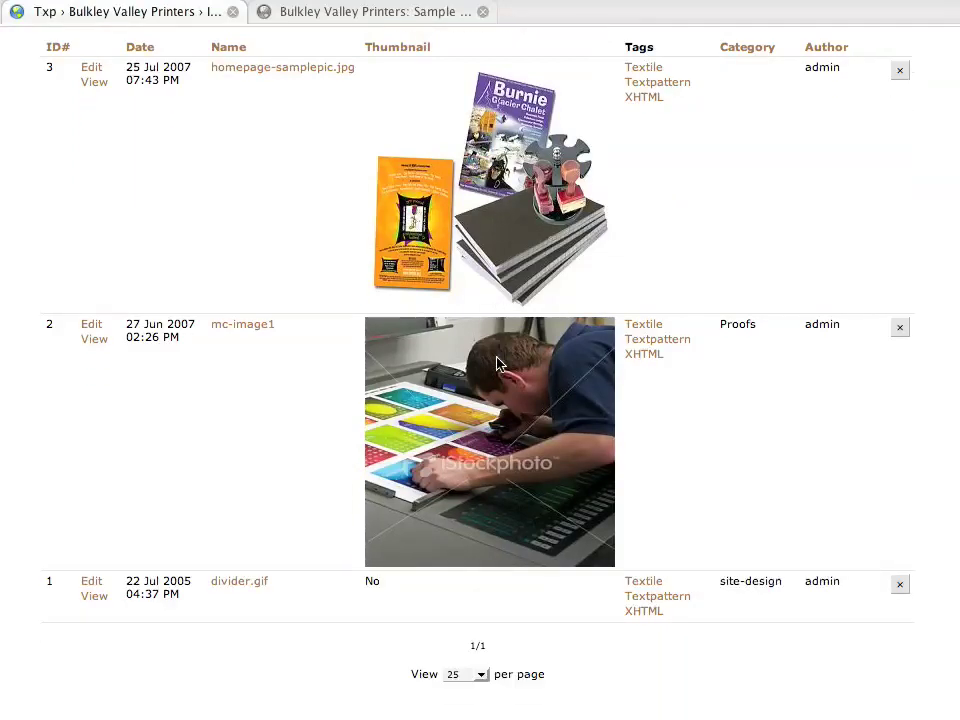
{"action": "scroll", "coordinate": [497, 364], "scroll_direction": "up", "scroll_amount": 3}
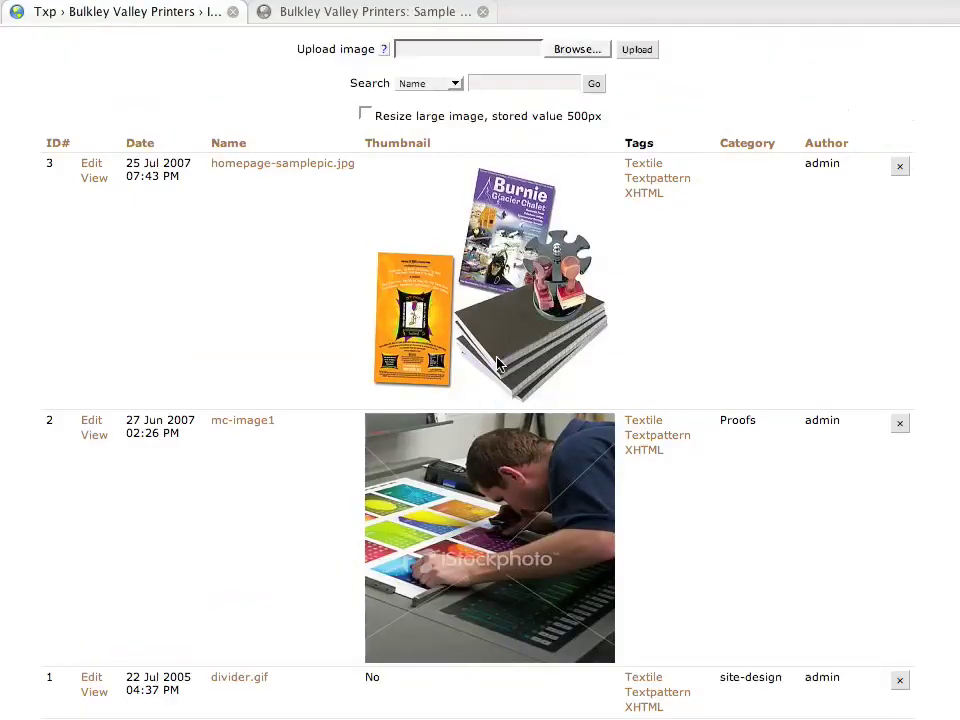
{"action": "scroll", "coordinate": [497, 364], "scroll_direction": "up", "scroll_amount": 2}
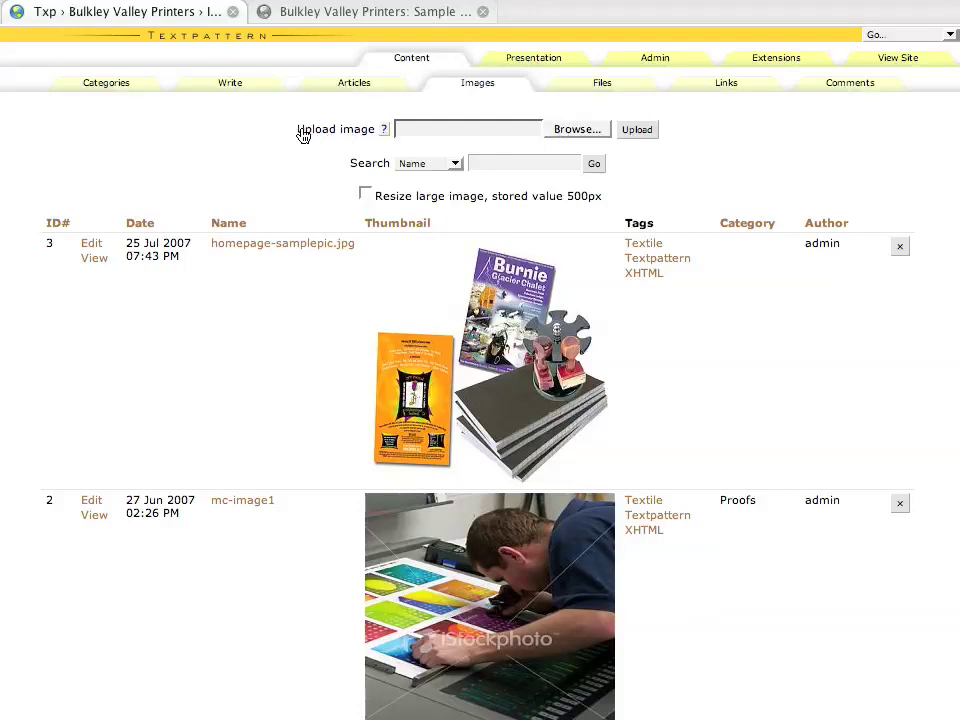
- Choose cats.jpeg from the computer and upload it to Textpattern's images
{"action": "left_click", "coordinate": [588, 133]}
{"action": "scroll", "coordinate": [790, 245], "scroll_direction": "down", "scroll_amount": 5}
{"action": "scroll", "coordinate": [790, 245], "scroll_direction": "down", "scroll_amount": 5}
{"action": "scroll", "coordinate": [790, 245], "scroll_direction": "up", "scroll_amount": 3}
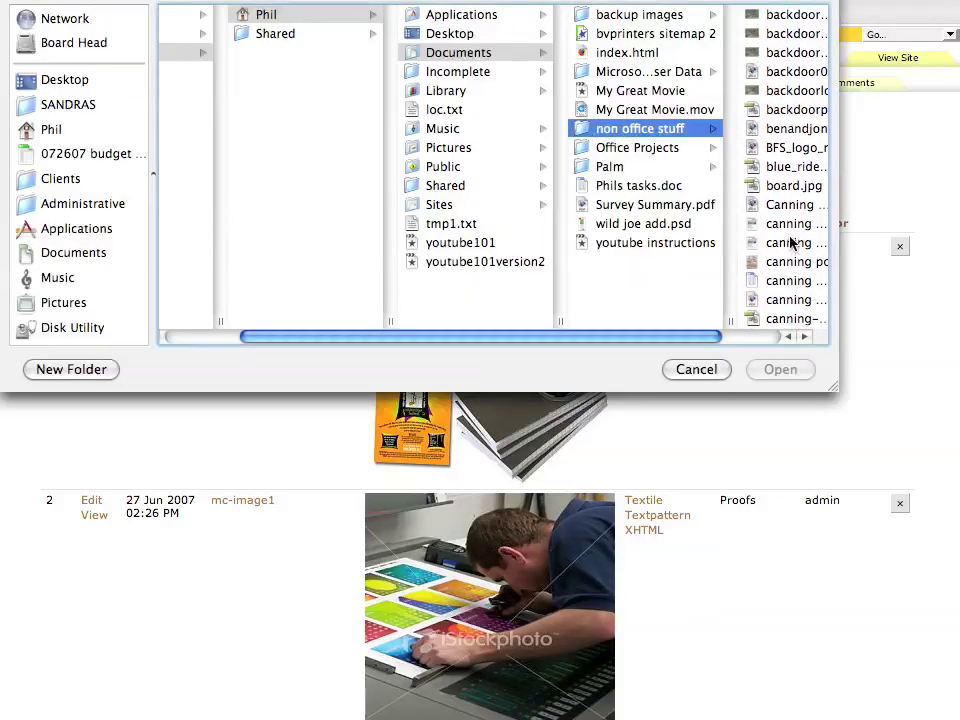
{"action": "scroll", "coordinate": [790, 243], "scroll_direction": "down", "scroll_amount": 5}
{"action": "scroll", "coordinate": [791, 242], "scroll_direction": "down", "scroll_amount": 3}
{"action": "scroll", "coordinate": [791, 242], "scroll_direction": "down", "scroll_amount": 1}
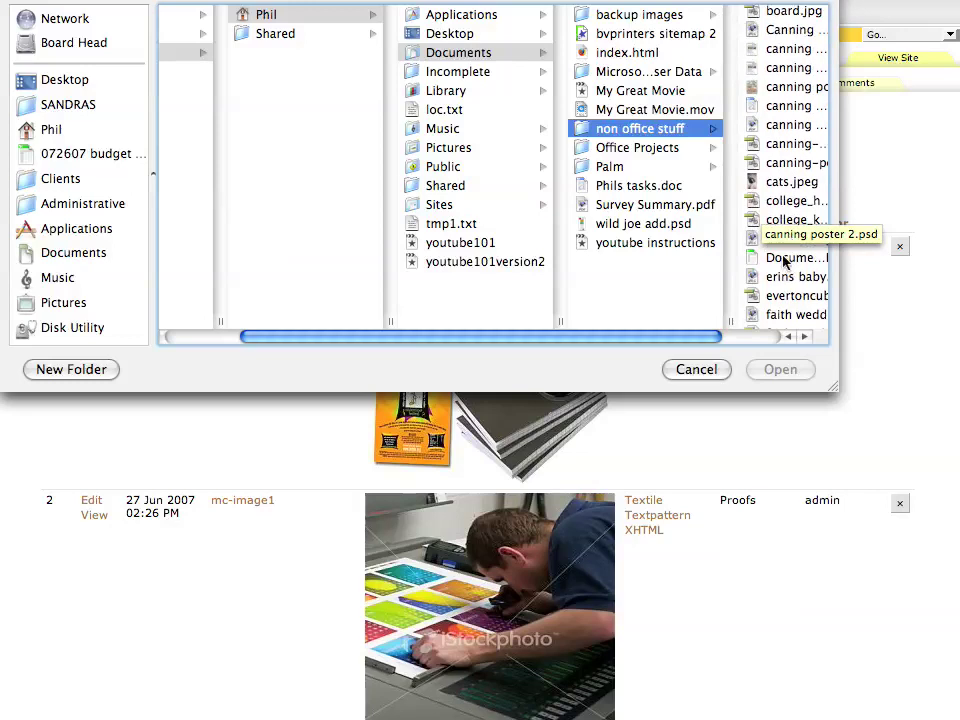
{"action": "left_click", "coordinate": [790, 181]}
{"action": "left_click", "coordinate": [786, 375]}
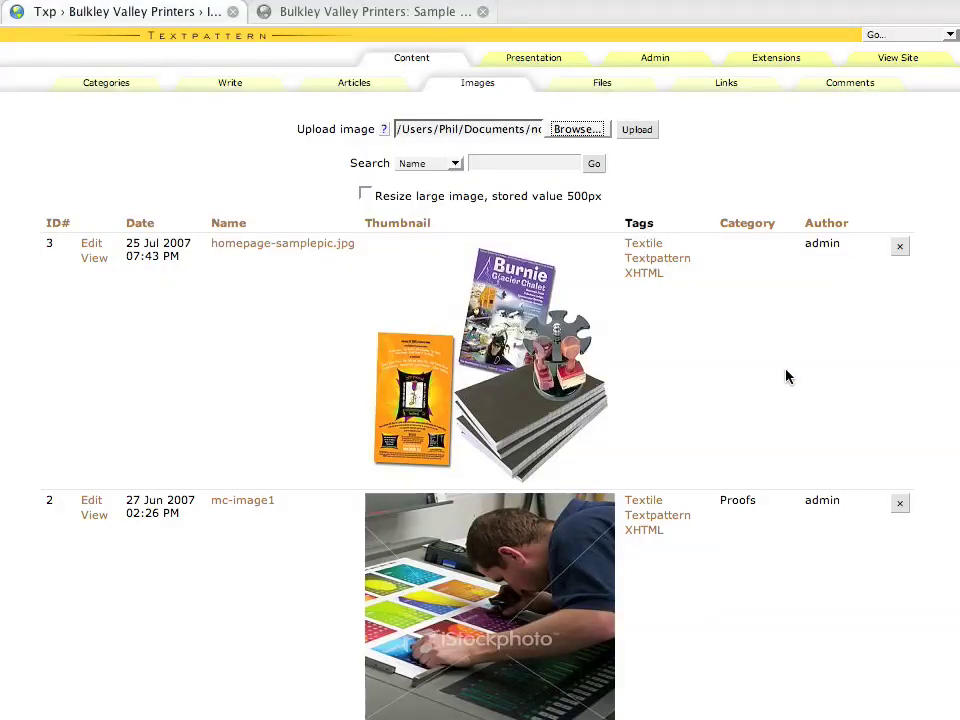
{"action": "left_click", "coordinate": [636, 131]}
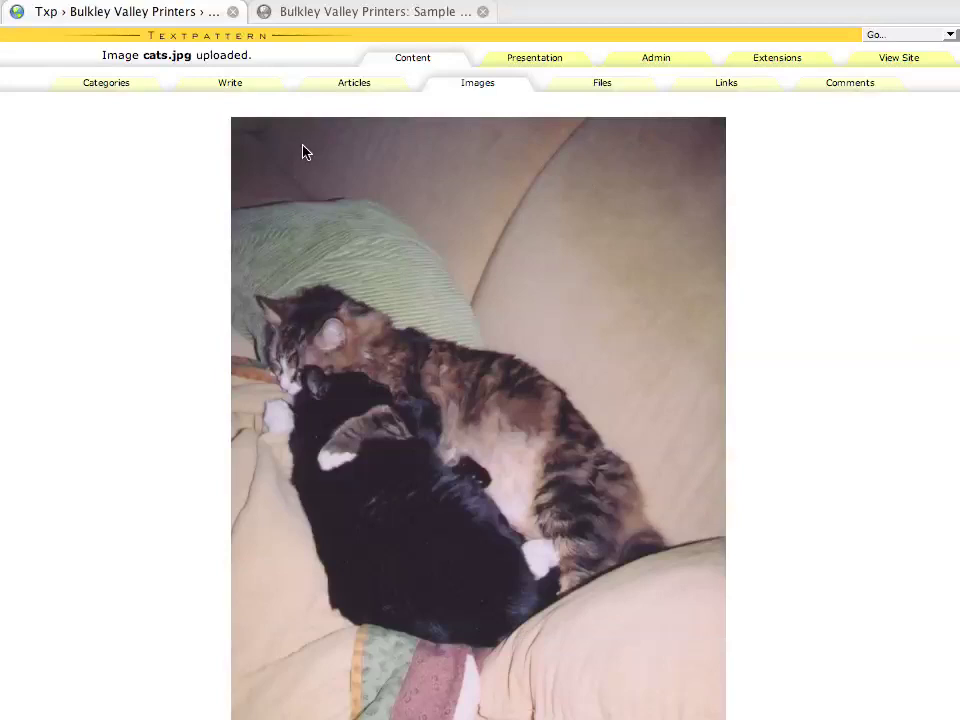
- Review the cats.jpg edit page, photo and thumbnail, leaving the Category unset
{"action": "scroll", "coordinate": [506, 276], "scroll_direction": "down", "scroll_amount": 3}
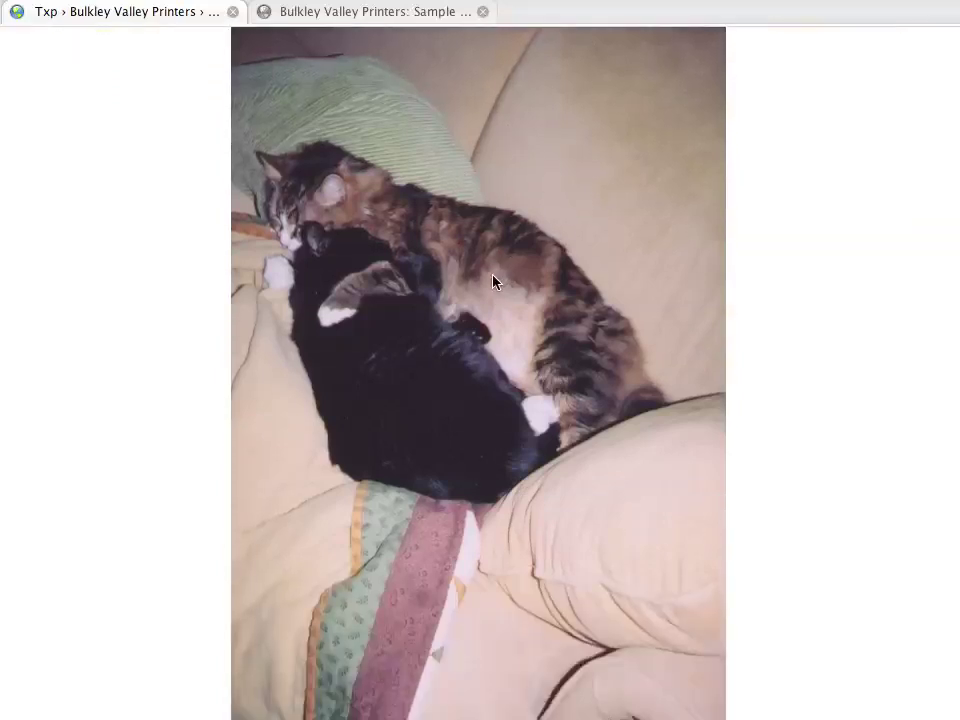
{"action": "scroll", "coordinate": [493, 281], "scroll_direction": "down", "scroll_amount": 5}
{"action": "scroll", "coordinate": [495, 300], "scroll_direction": "down", "scroll_amount": 5}
{"action": "scroll", "coordinate": [514, 369], "scroll_direction": "down", "scroll_amount": 4}
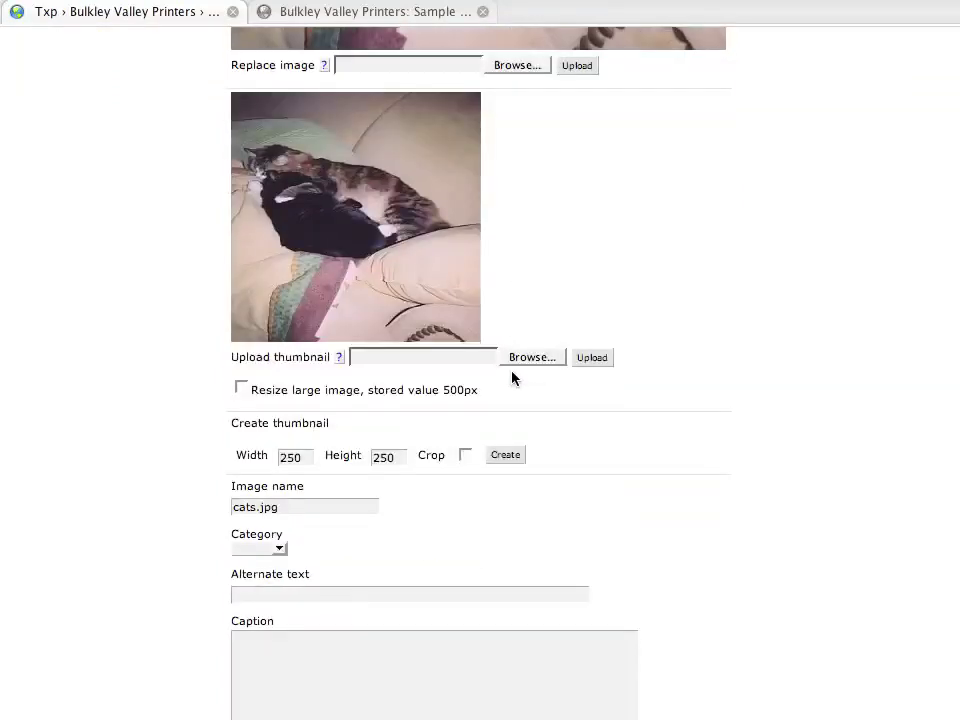
{"action": "scroll", "coordinate": [512, 377], "scroll_direction": "up", "scroll_amount": 2}
{"action": "scroll", "coordinate": [510, 365], "scroll_direction": "up", "scroll_amount": 2}
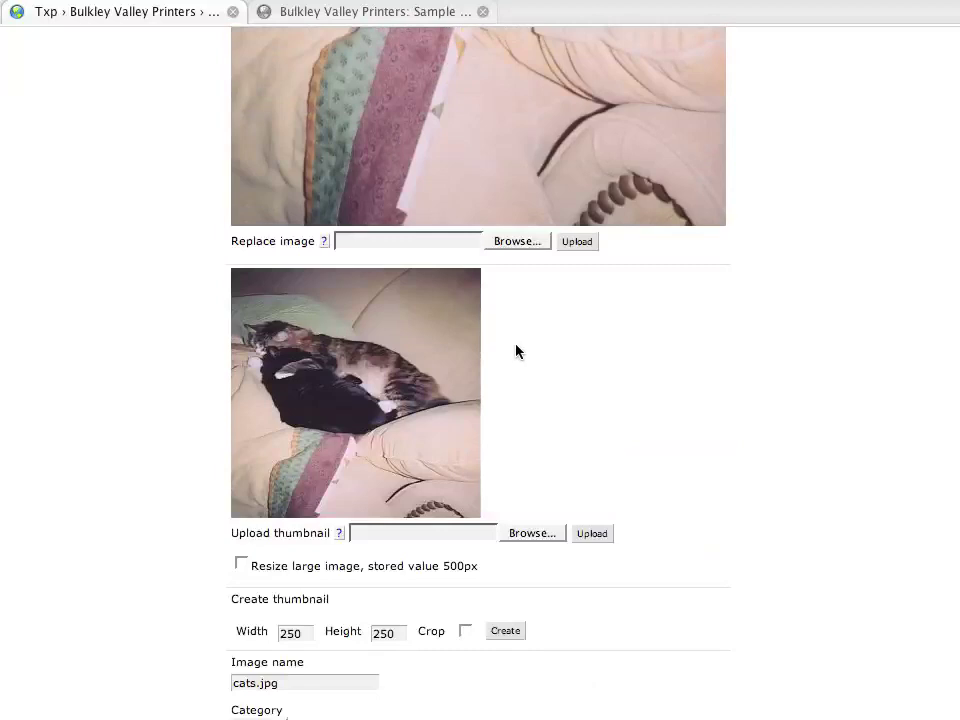
{"action": "scroll", "coordinate": [518, 350], "scroll_direction": "down", "scroll_amount": 4}
{"action": "scroll", "coordinate": [518, 350], "scroll_direction": "down", "scroll_amount": 1}
{"action": "scroll", "coordinate": [516, 350], "scroll_direction": "down", "scroll_amount": 1}
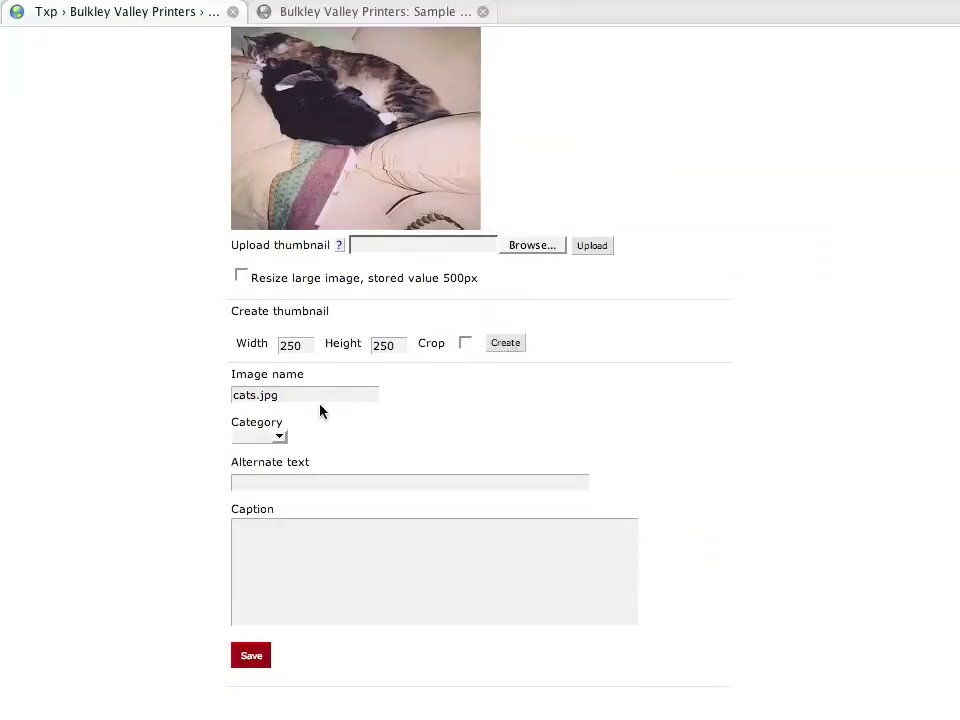
{"action": "left_click", "coordinate": [283, 439]}
{"action": "left_click", "coordinate": [281, 439]}
{"action": "scroll", "coordinate": [328, 560], "scroll_direction": "up", "scroll_amount": 2}
- Enable Resize large image so cats.jpg is scaled to the stored size
{"action": "scroll", "coordinate": [328, 560], "scroll_direction": "up", "scroll_amount": 2}
{"action": "scroll", "coordinate": [328, 560], "scroll_direction": "up", "scroll_amount": 1}
{"action": "scroll", "coordinate": [328, 560], "scroll_direction": "up", "scroll_amount": 2}
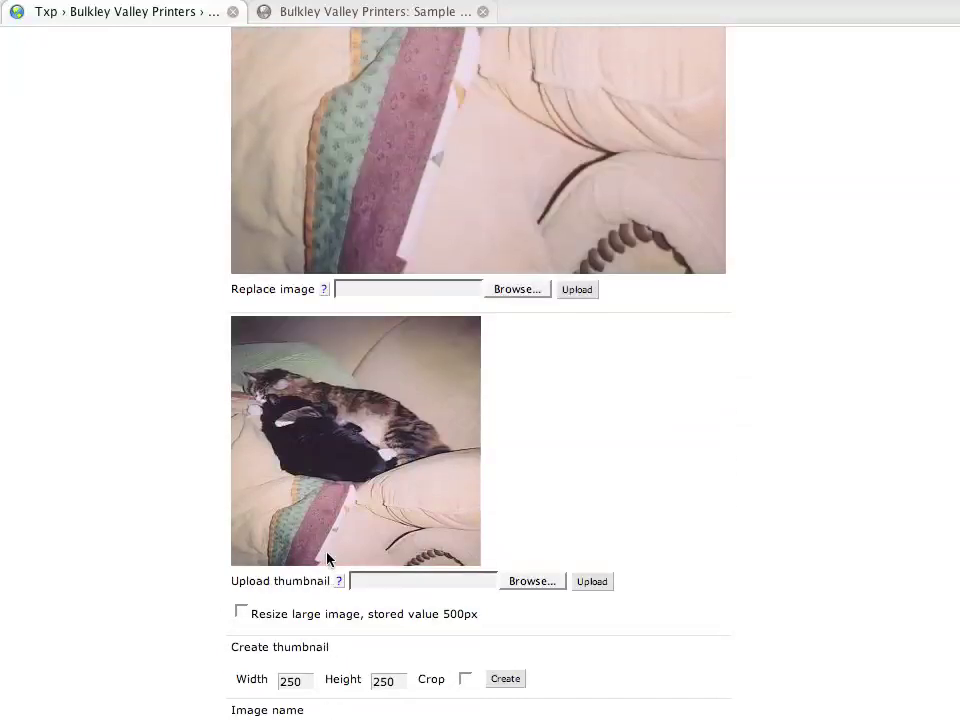
{"action": "scroll", "coordinate": [328, 560], "scroll_direction": "down", "scroll_amount": 2}
{"action": "scroll", "coordinate": [290, 551], "scroll_direction": "down", "scroll_amount": 1}
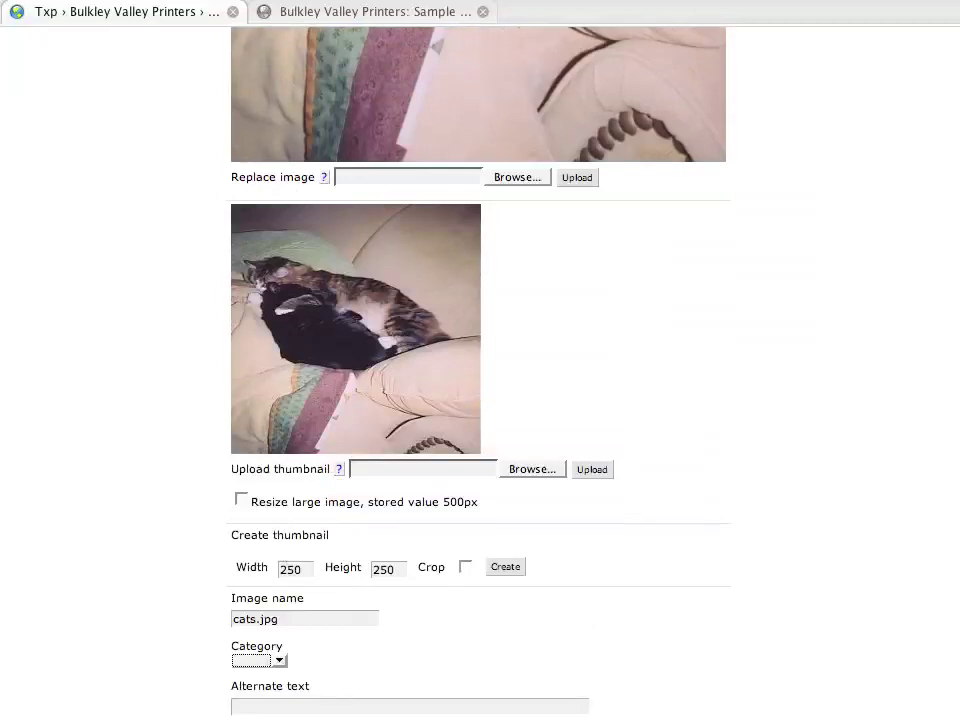
{"action": "left_click", "coordinate": [240, 499]}
{"action": "scroll", "coordinate": [240, 498], "scroll_direction": "down", "scroll_amount": 2}
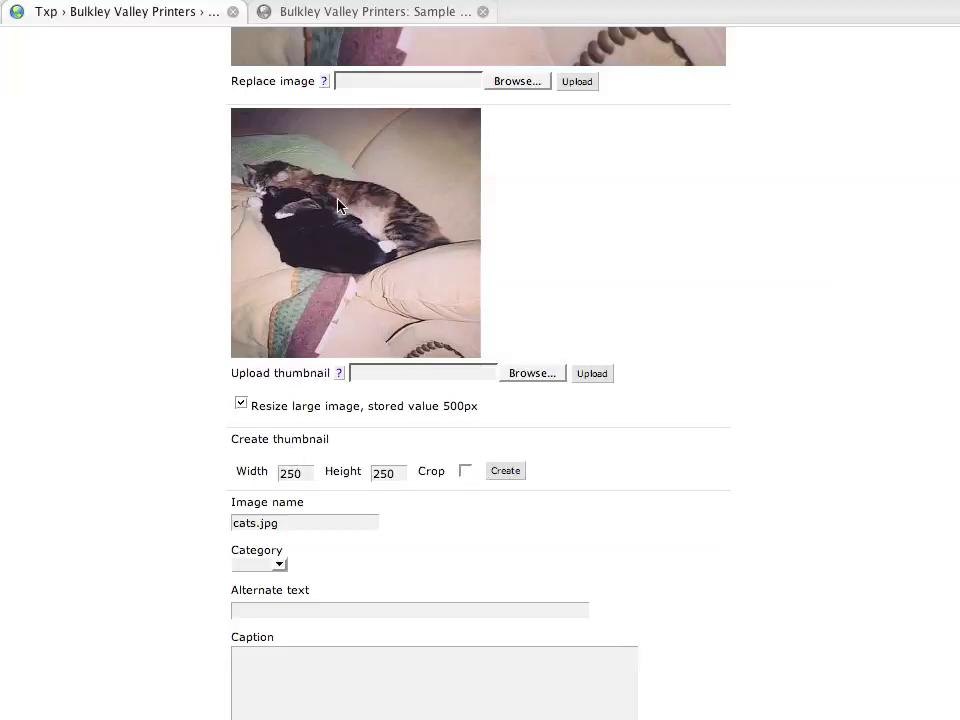
- Create a cropped 250×250 square thumbnail of cats.jpg
{"action": "left_click", "coordinate": [466, 472]}
{"action": "scroll", "coordinate": [440, 322], "scroll_direction": "up", "scroll_amount": 5}
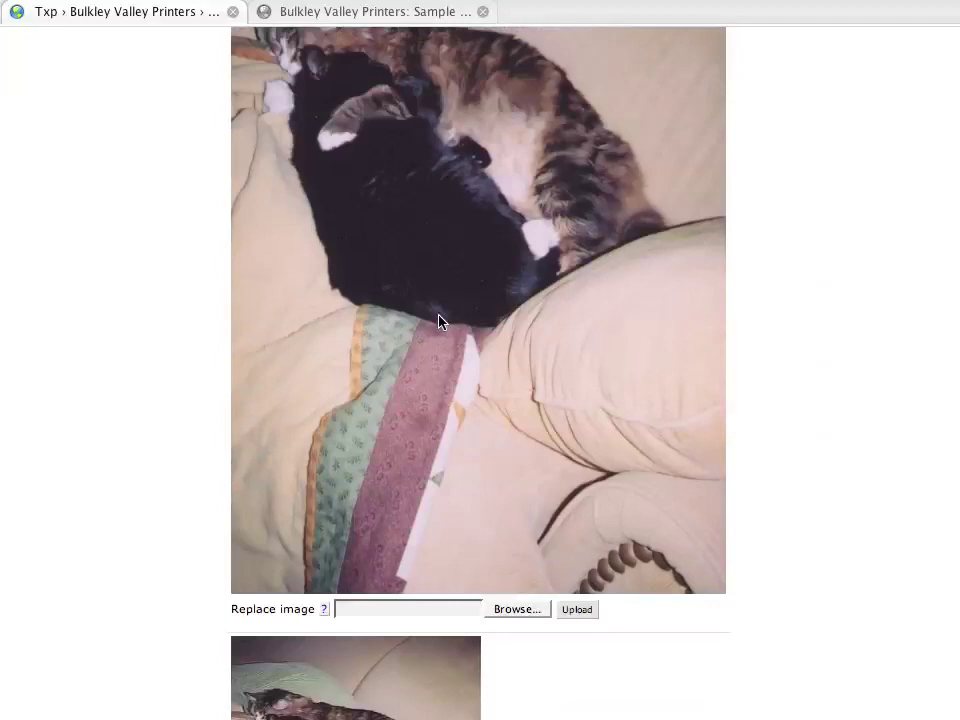
{"action": "scroll", "coordinate": [440, 322], "scroll_direction": "down", "scroll_amount": 6}
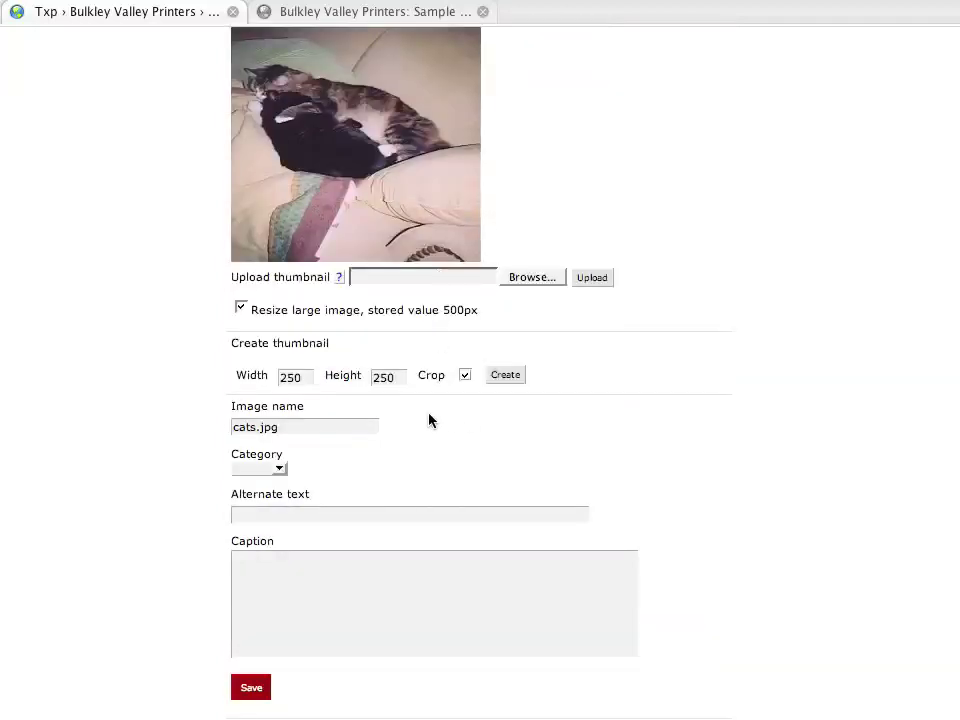
{"action": "left_click", "coordinate": [513, 376]}
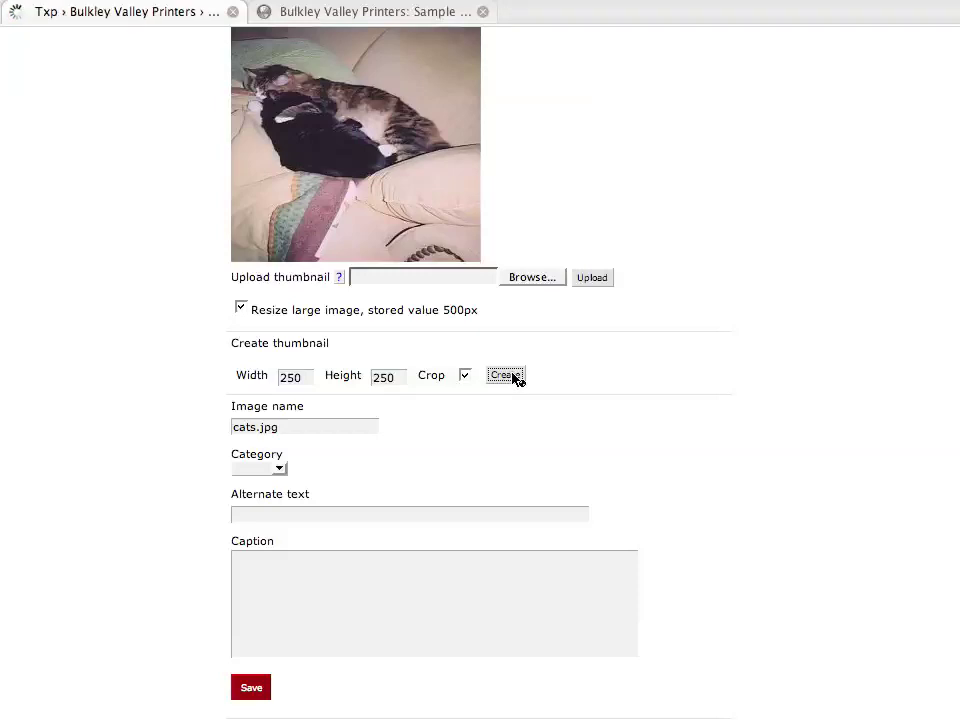
{"action": "scroll", "coordinate": [508, 380], "scroll_direction": "down", "scroll_amount": 3}
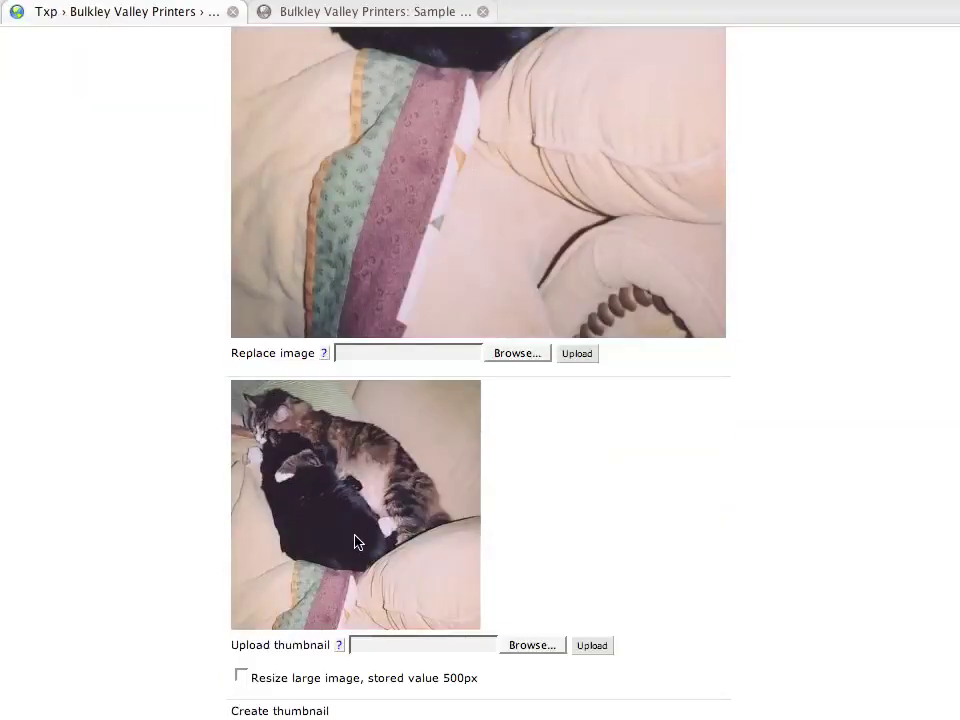
{"action": "scroll", "coordinate": [355, 540], "scroll_direction": "down", "scroll_amount": 4}
{"action": "scroll", "coordinate": [355, 540], "scroll_direction": "down", "scroll_amount": 2}
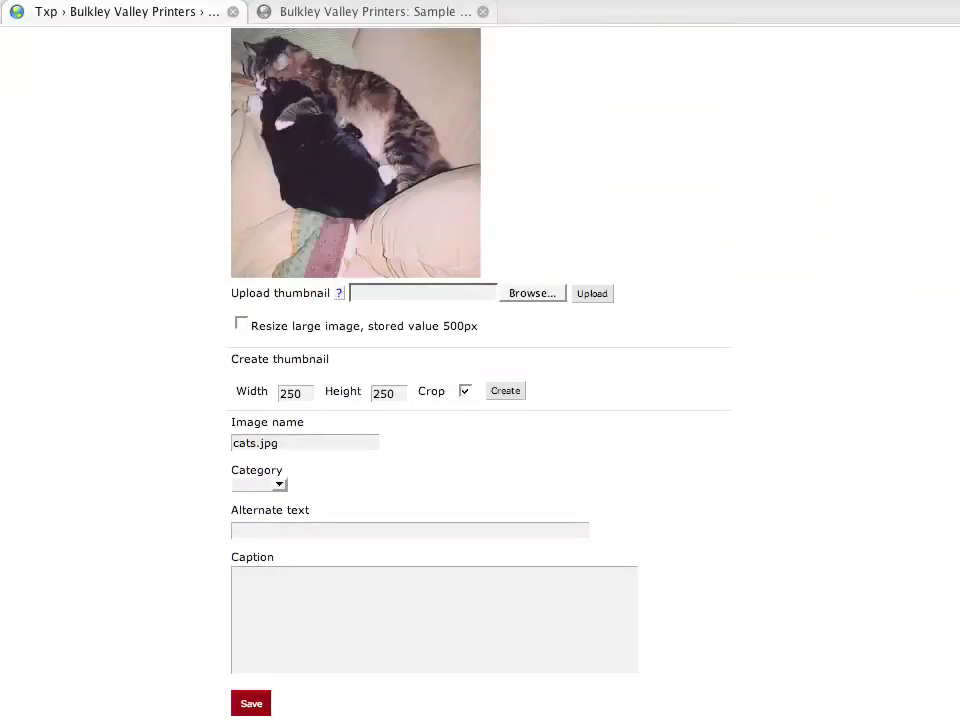
{"action": "scroll", "coordinate": [343, 591], "scroll_direction": "down", "scroll_amount": 2}
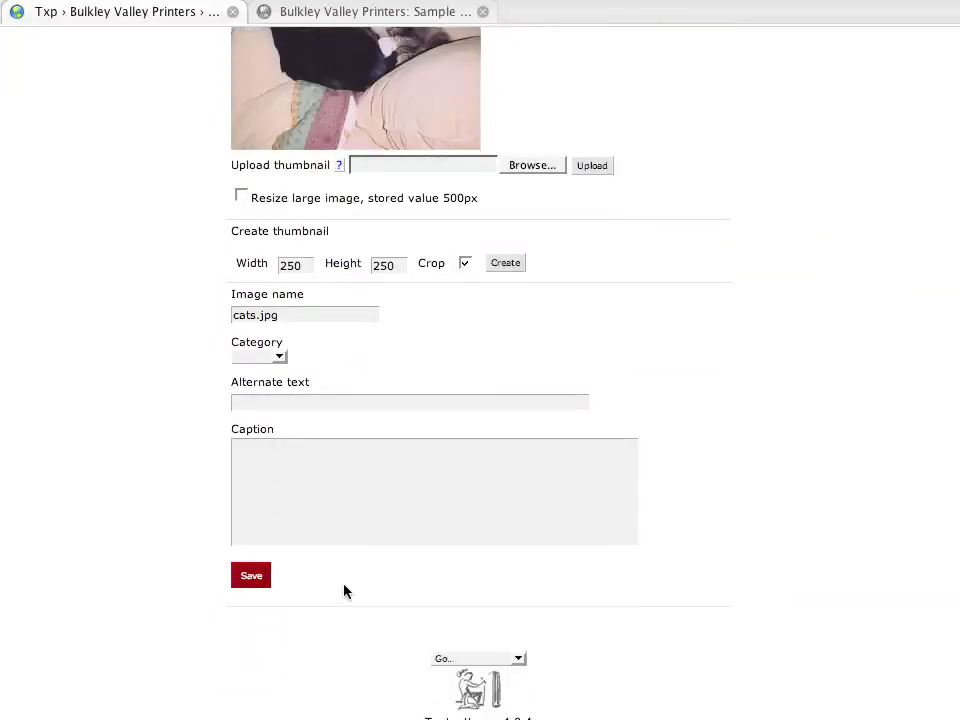
- Save cats.jpg's details so it appears in the list as image 4
{"action": "left_click", "coordinate": [256, 578]}
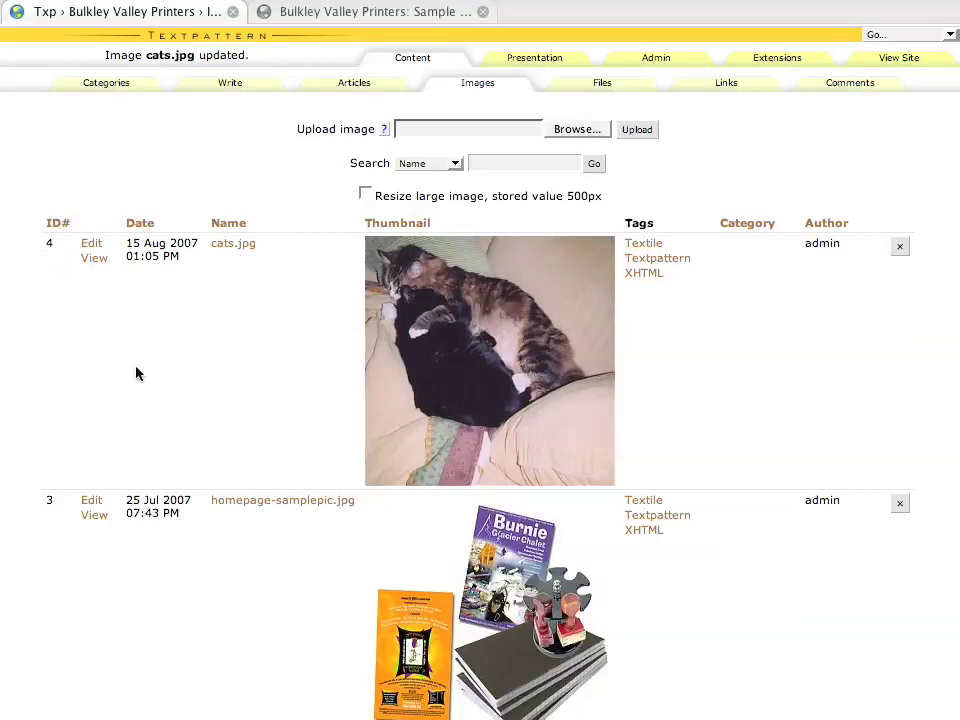
- Build the <txp:image id="4" /> tag for cats.jpg and copy it
{"action": "left_click", "coordinate": [672, 262]}
{"action": "left_click_drag", "start_coordinate": [20, 326], "coordinate": [264, 129]}
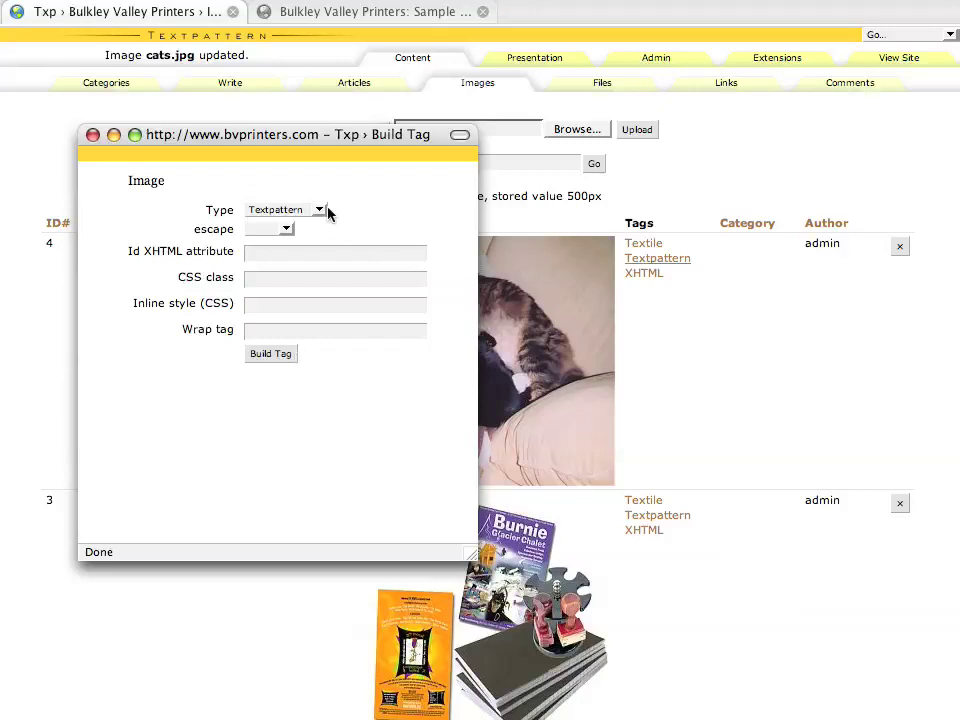
{"action": "left_click", "coordinate": [279, 355]}
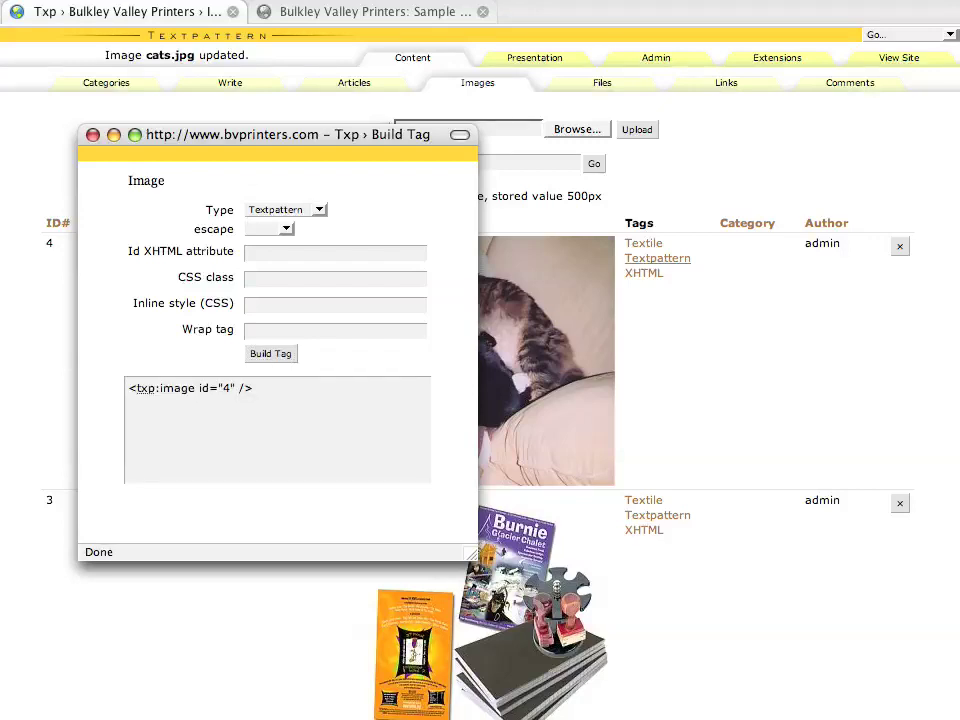
{"action": "left_click_drag", "start_coordinate": [253, 388], "coordinate": [127, 388]}
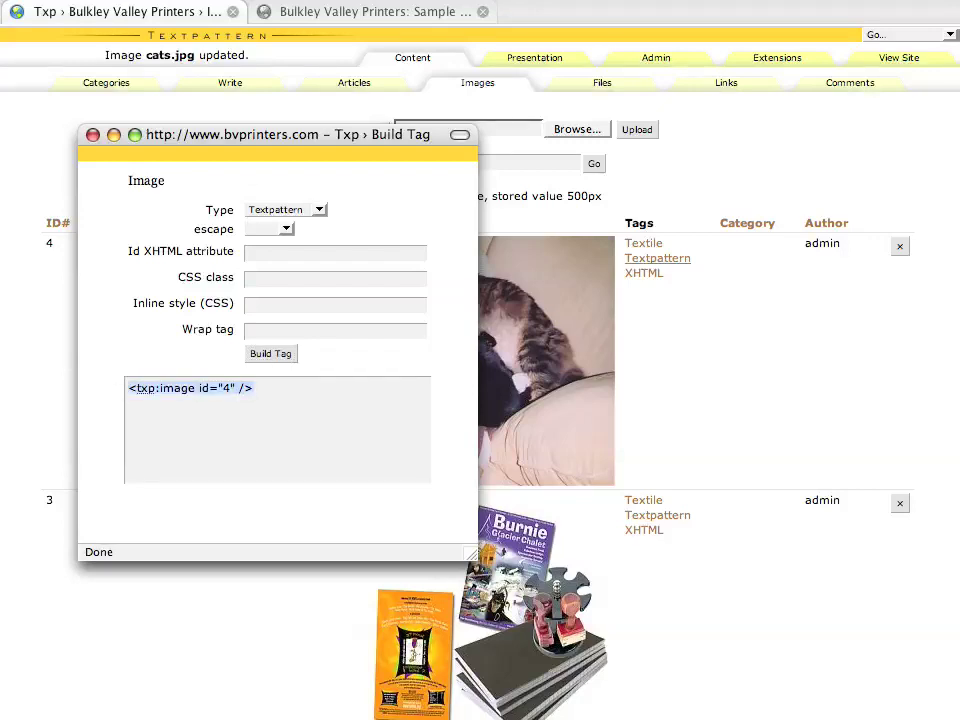
{"action": "right_click", "coordinate": [182, 388]}
{"action": "left_click", "coordinate": [223, 454]}
- Close the tag builder and delete cats.jpg, confirming the deletion with OK
{"action": "left_click", "coordinate": [92, 134]}
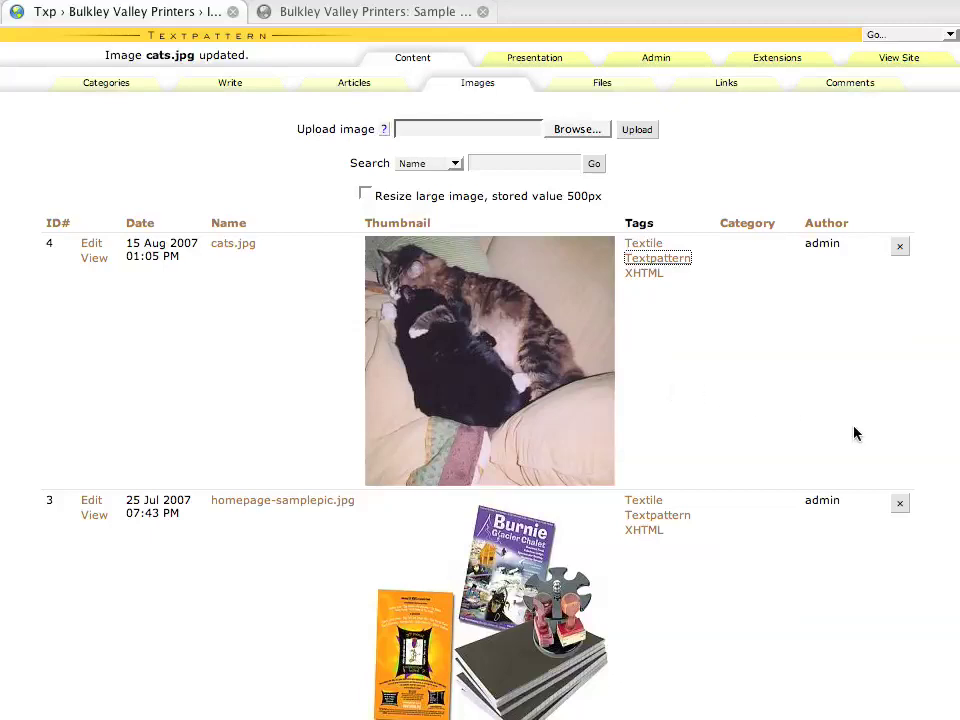
{"action": "left_click", "coordinate": [900, 248]}
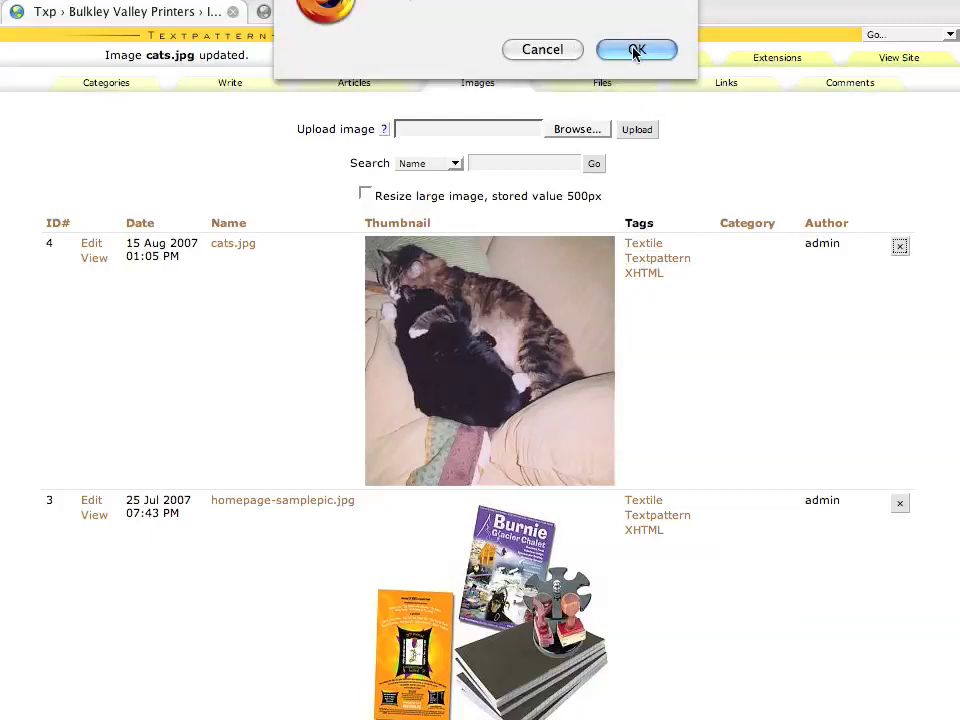
{"action": "left_click", "coordinate": [634, 51]}
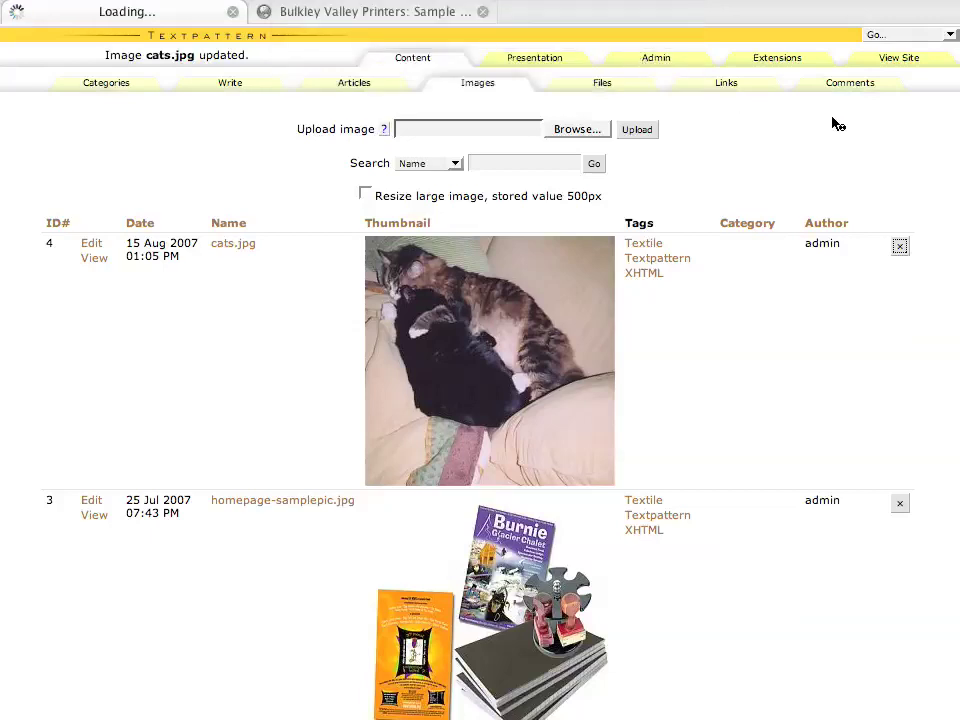